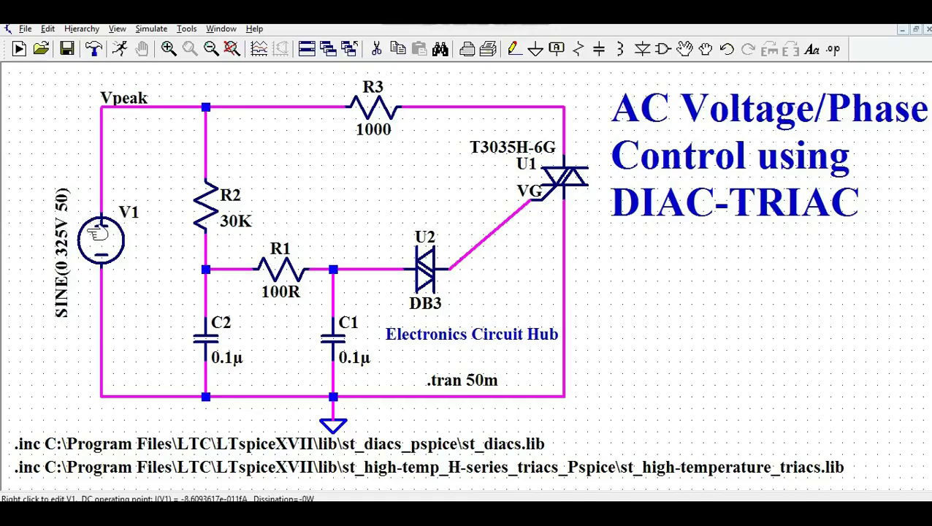
# Review the sine amplitude and frequency settings of voltage source V1
pyautogui.rightClick(87, 234)
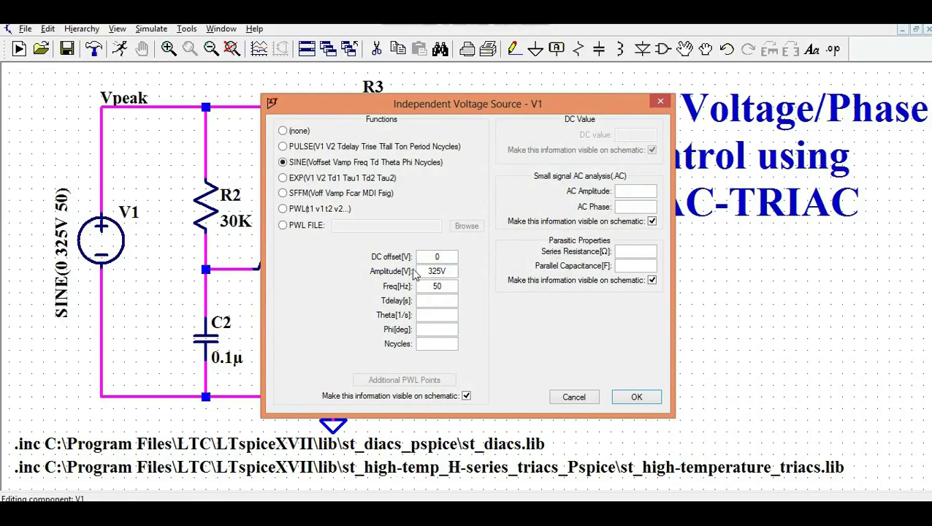
pyautogui.moveTo(425, 271); pyautogui.dragTo(439, 288)
pyautogui.click(636, 398)
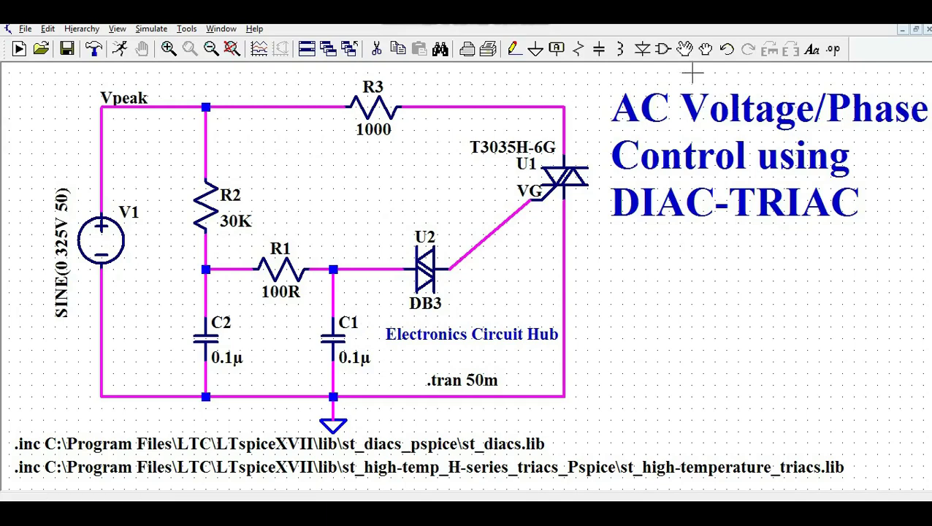
# Look up the TRIAC and DIAC symbols in the component library without placing either on the schematic
pyautogui.click(661, 49)
pyautogui.write('triac')
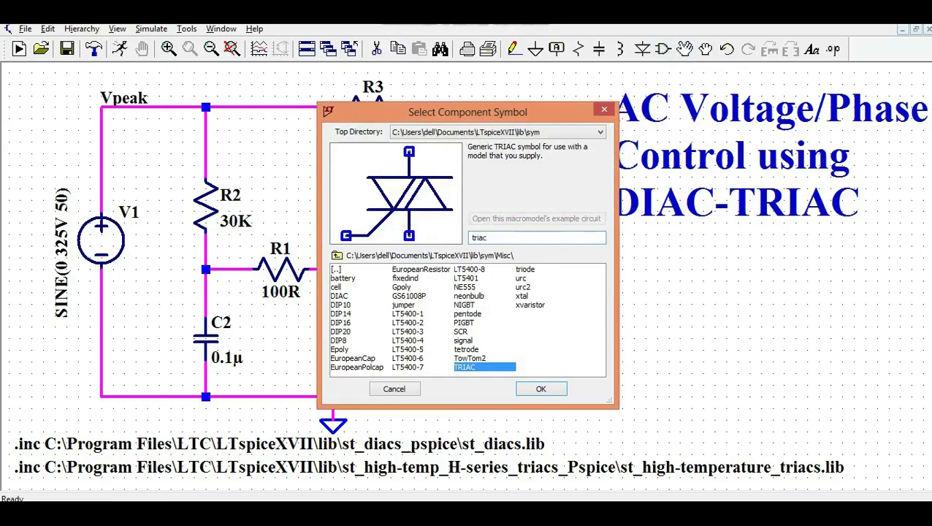
pyautogui.press('BackSpace')
pyautogui.press('BackSpace')
pyautogui.press('BackSpace')
pyautogui.press('BackSpace')
pyautogui.press('BackSpace')
pyautogui.write('dia')
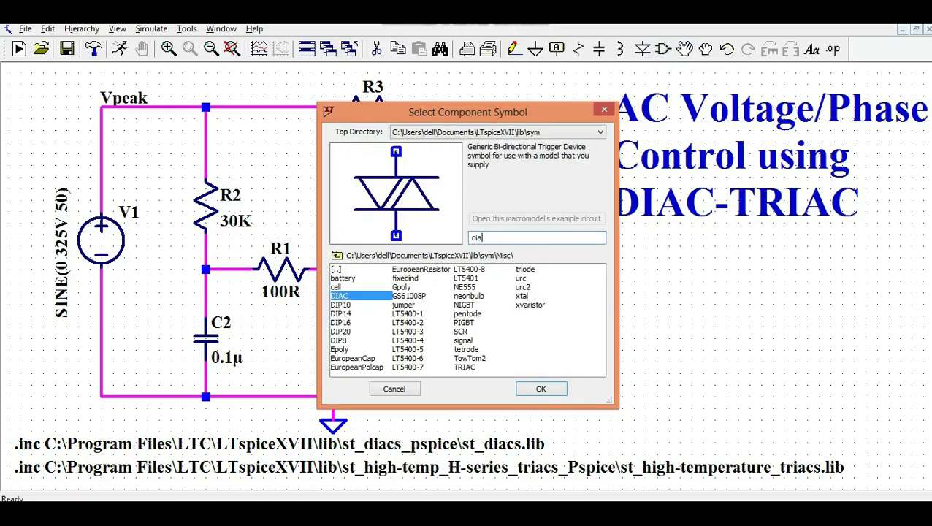
pyautogui.write('c')
pyautogui.click(540, 388)
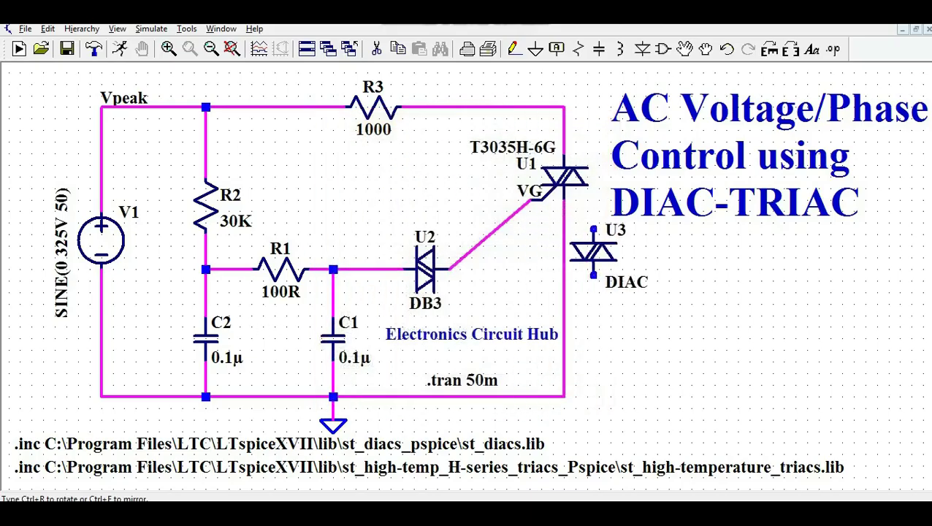
pyautogui.press('Escape')
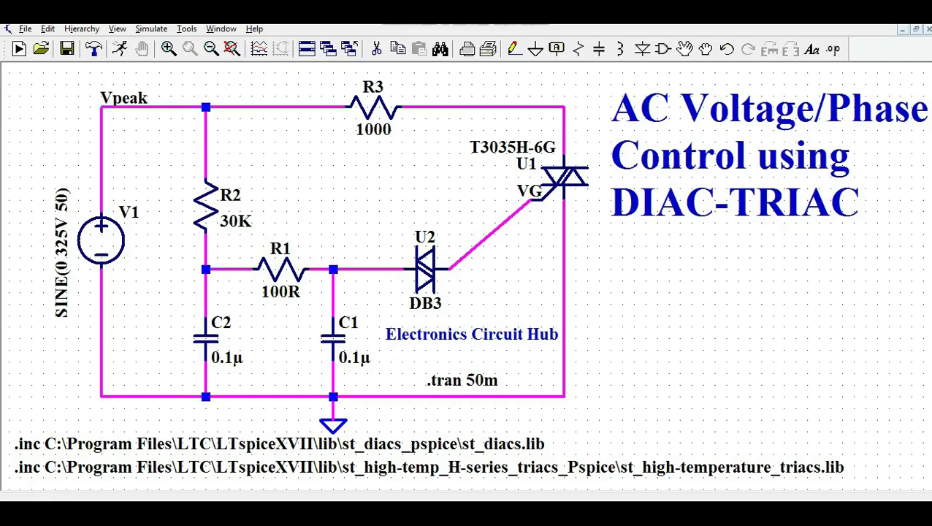
# Switch to the ST website in the browser and change the resource search to "diac spice model"
pyautogui.hotkey('alt', 'Tab')
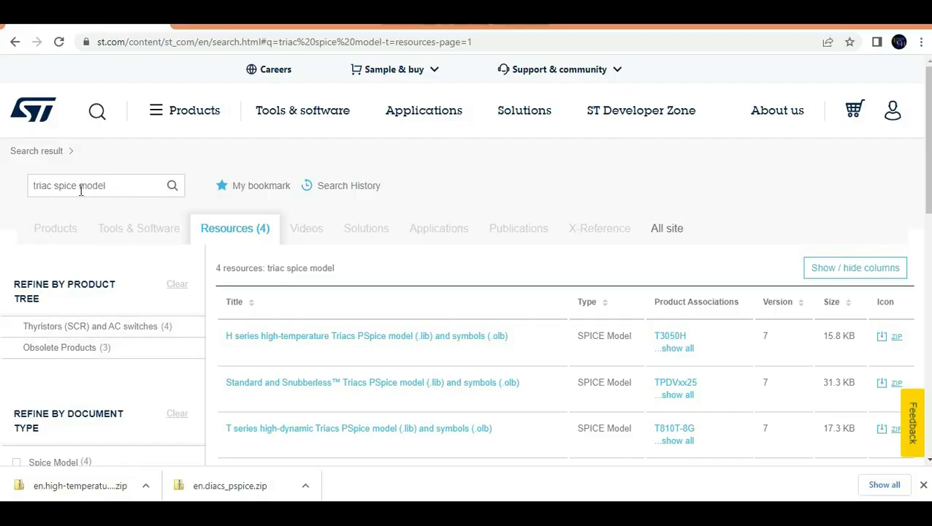
pyautogui.click(173, 187)
pyautogui.doubleClick(52, 185)
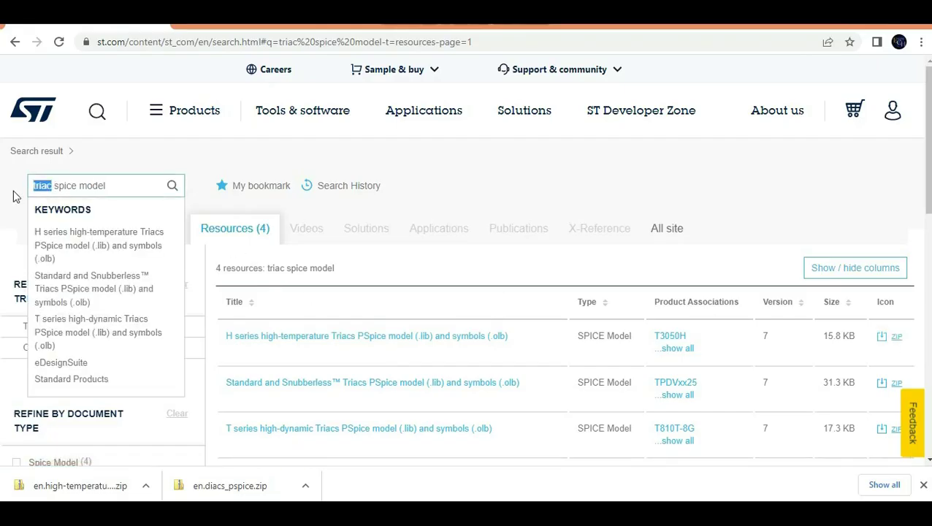
pyautogui.write('diac')
pyautogui.press('Return')
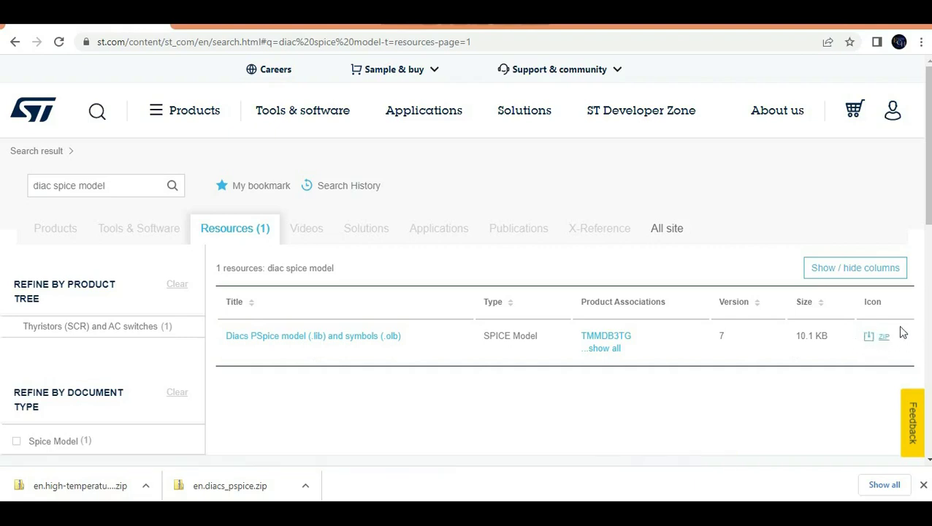
# Switch to File Explorer and open the folder C:\Program Files\LTC\LTspiceXVII\lib
pyautogui.hotkey('alt', 'Tab')
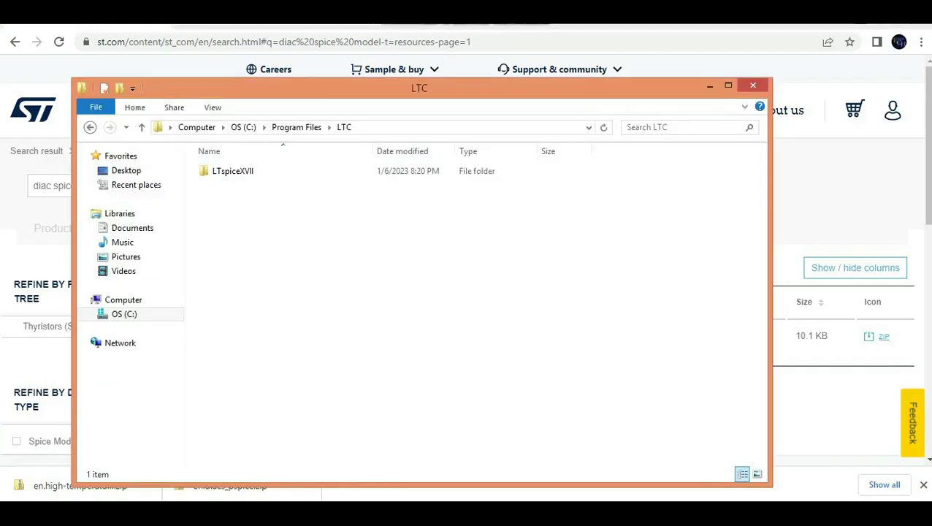
pyautogui.click(729, 85)
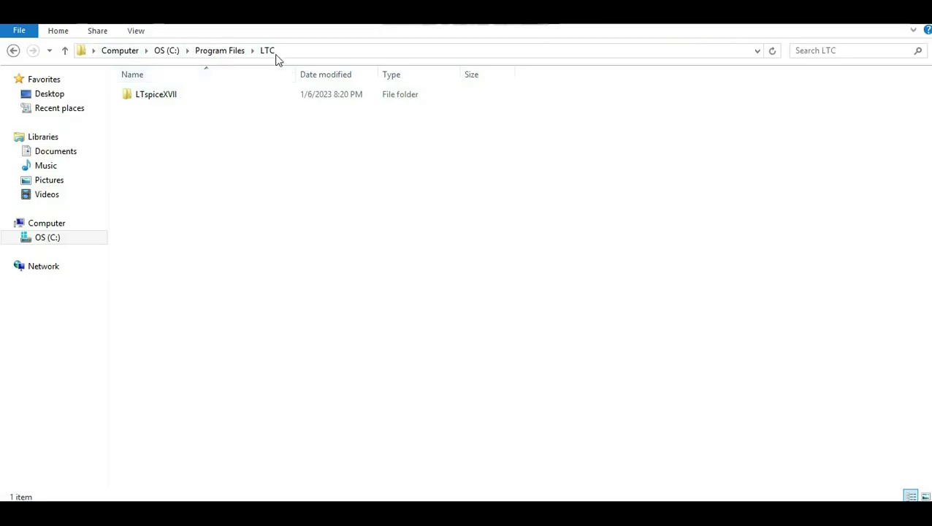
pyautogui.click(152, 101)
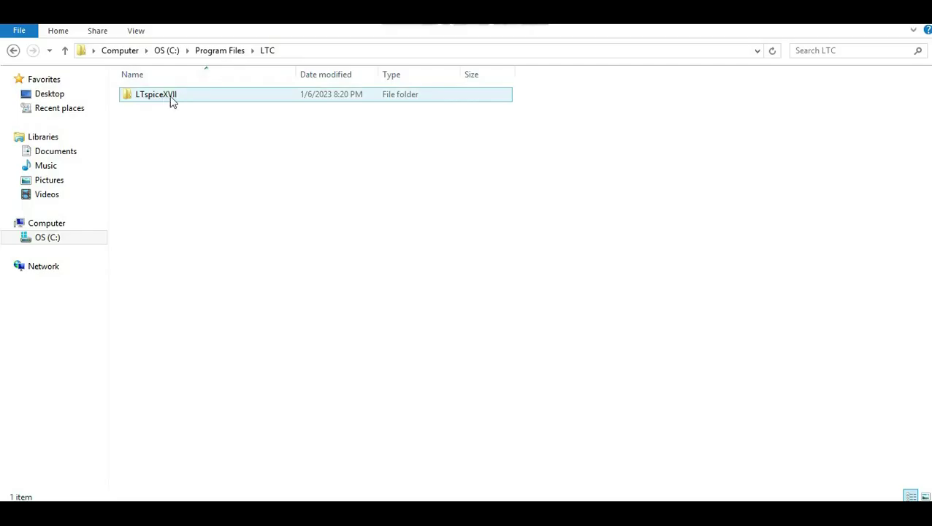
pyautogui.doubleClick(172, 102)
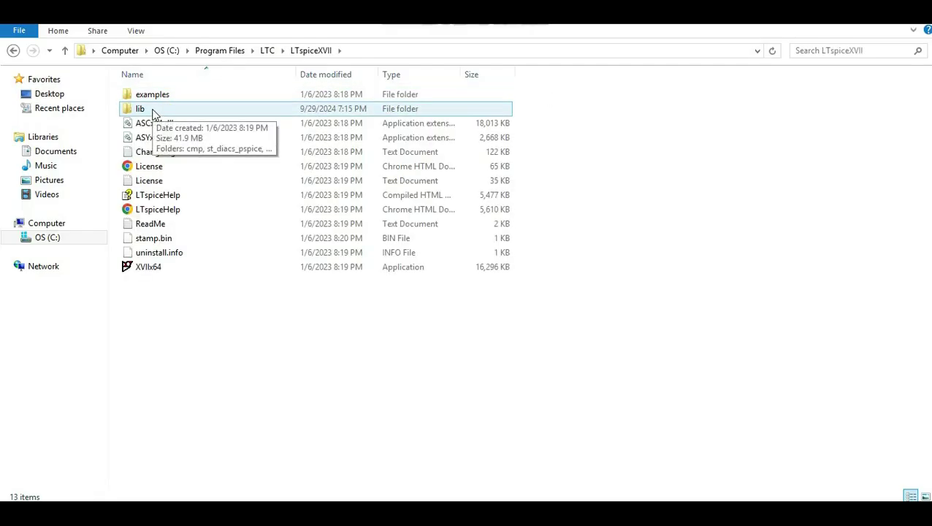
pyautogui.doubleClick(153, 113)
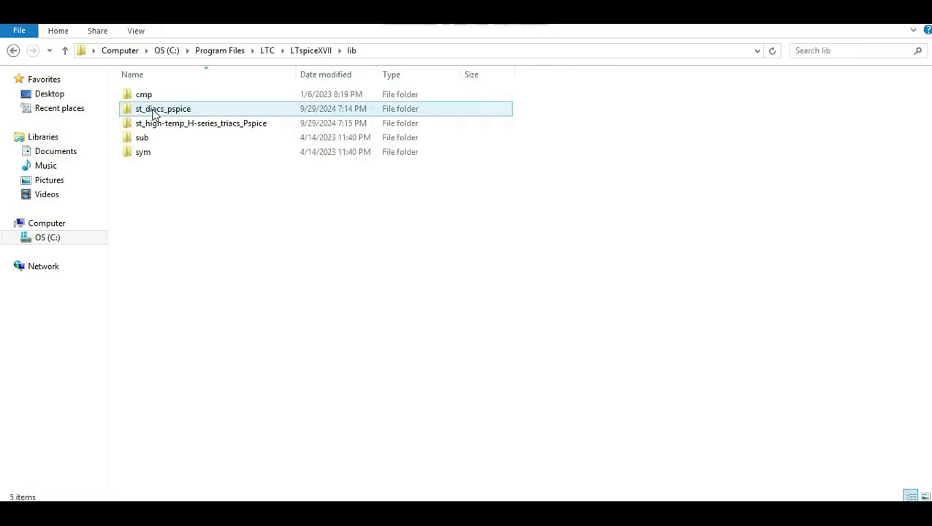
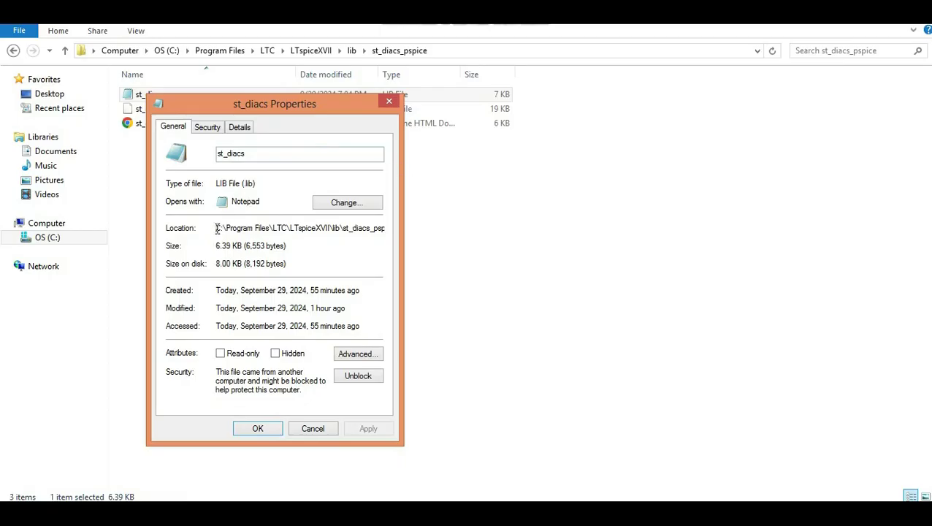
# Copy the folder location of the st_diacs library file from its properties
pyautogui.moveTo(216, 228); pyautogui.dragTo(432, 227)
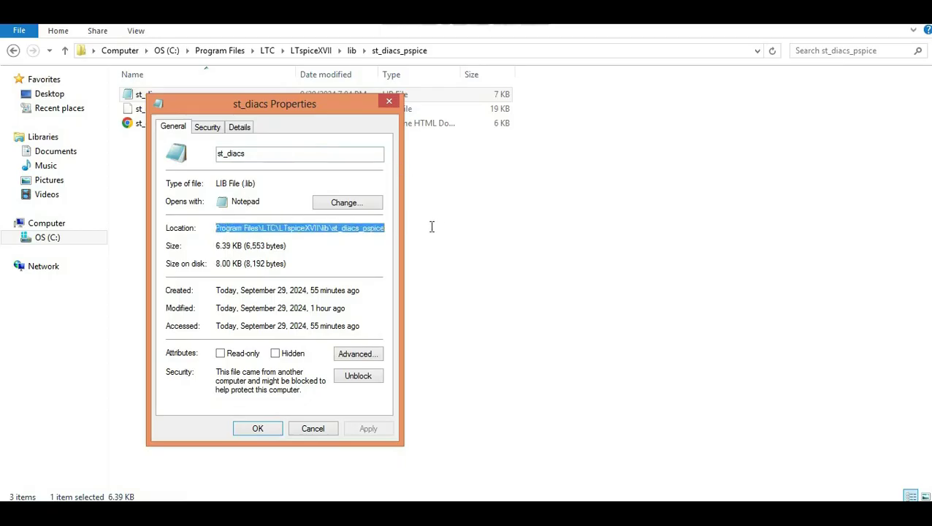
pyautogui.rightClick(358, 232)
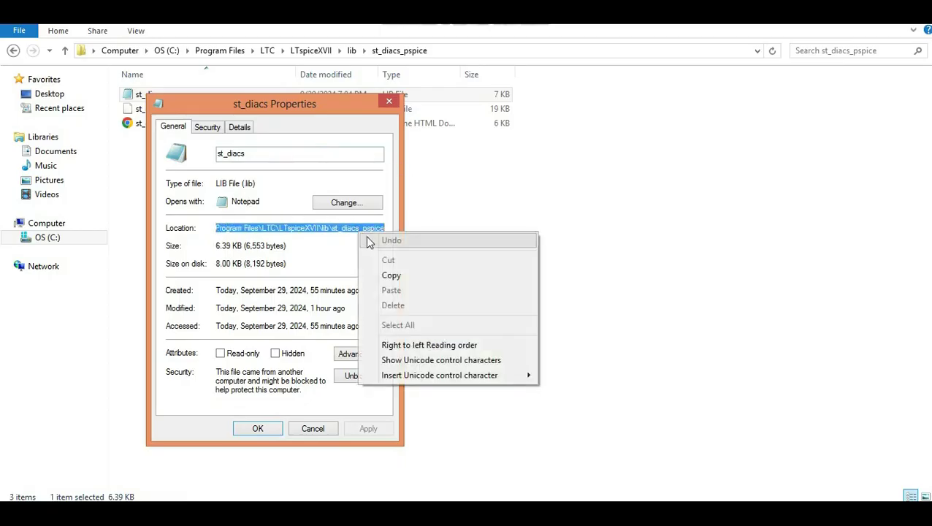
pyautogui.click(391, 276)
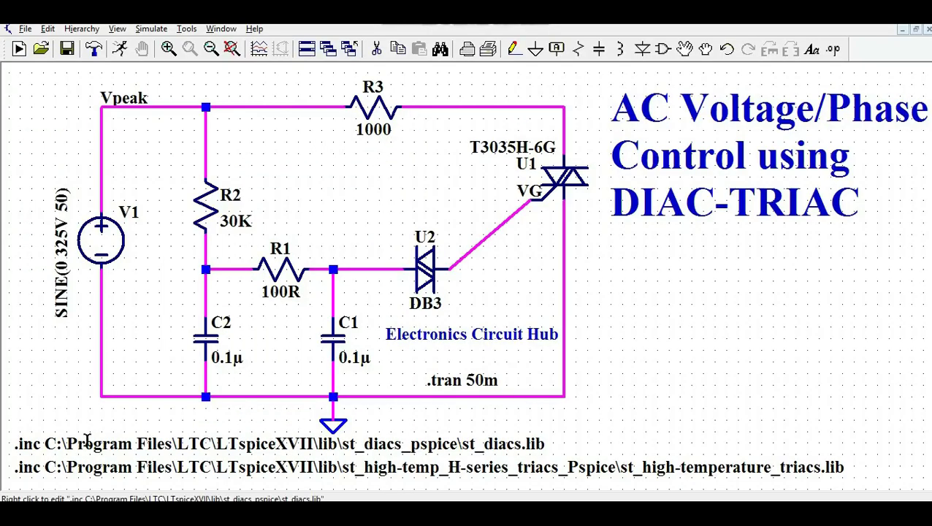
# Return to the LTspice schematic and examine the existing st_diacs.lib include directive without changing it
pyautogui.click(836, 49)
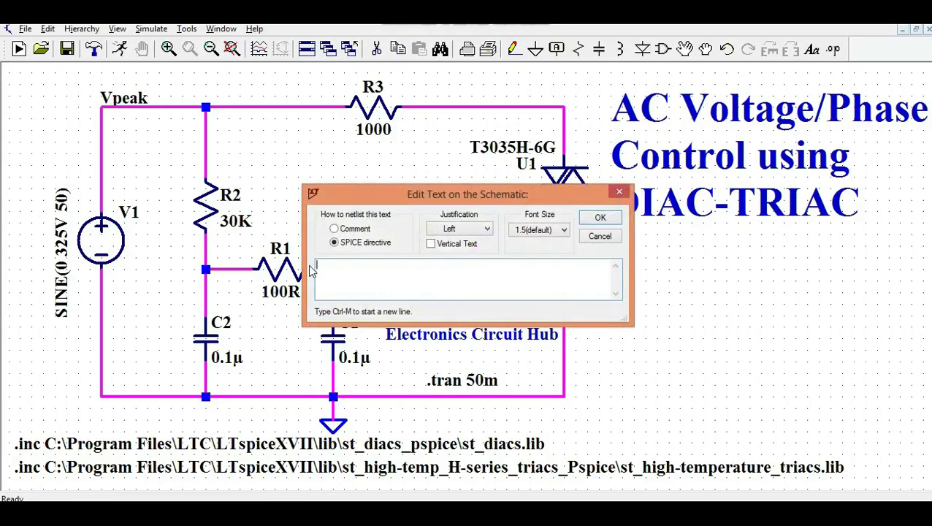
pyautogui.click(615, 193)
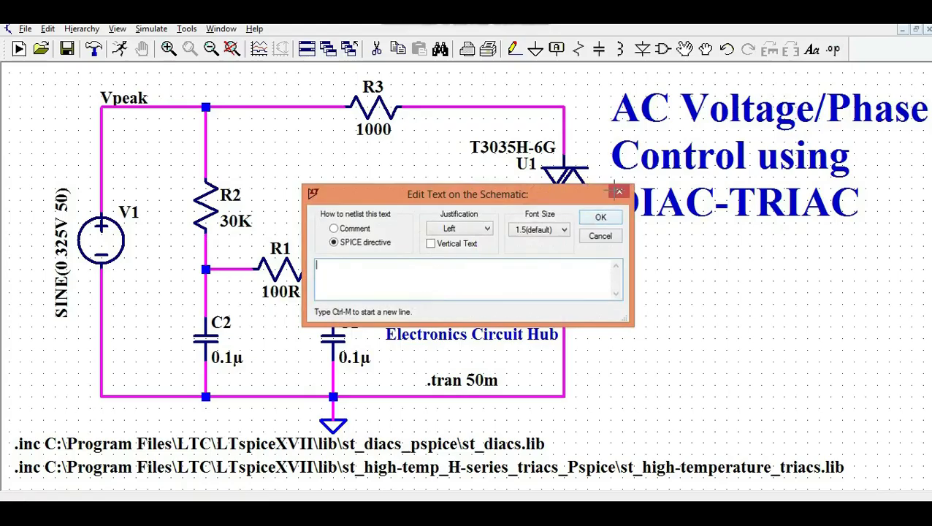
pyautogui.rightClick(156, 442)
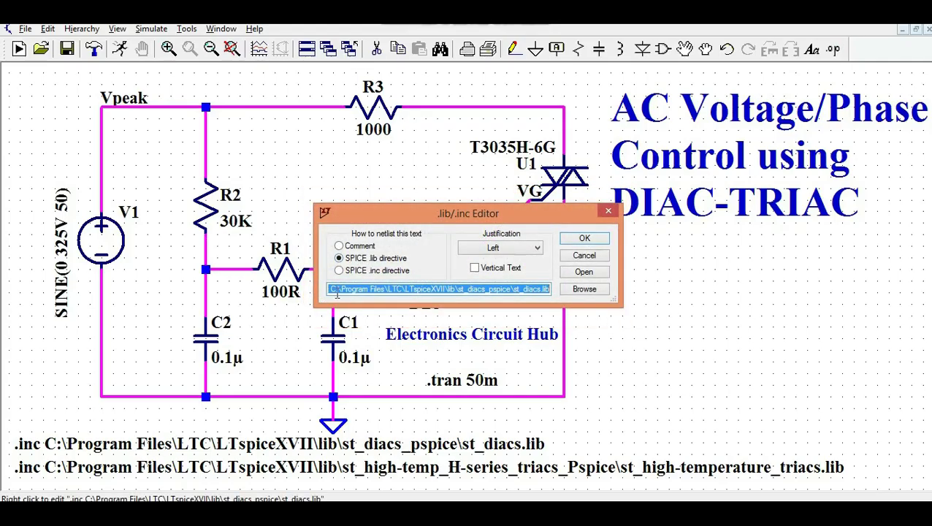
pyautogui.click(330, 293)
pyautogui.moveTo(330, 292); pyautogui.dragTo(307, 306)
pyautogui.click(544, 290)
pyautogui.click(334, 292)
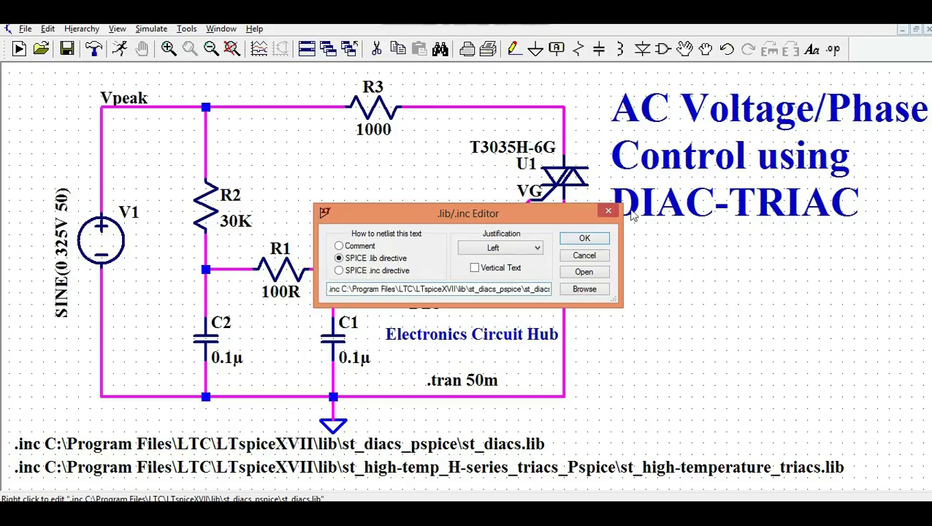
pyautogui.click(608, 211)
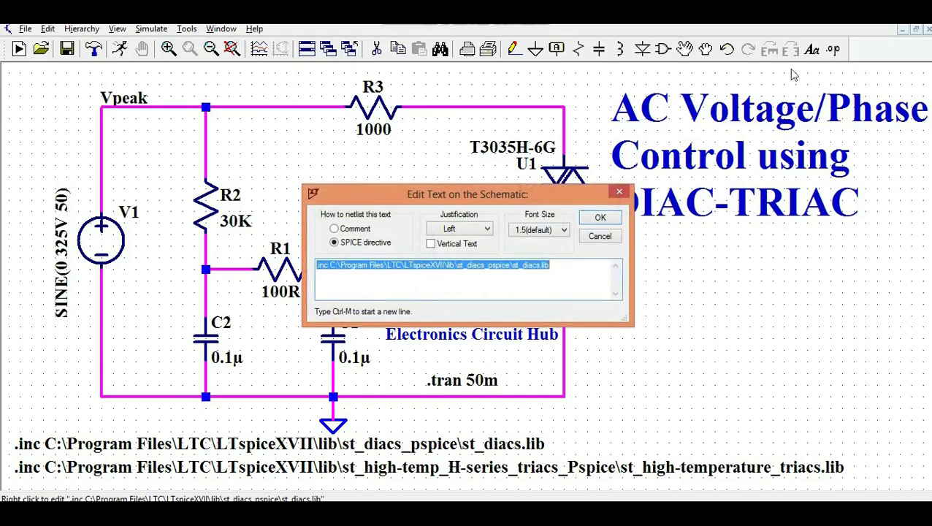
pyautogui.click(618, 191)
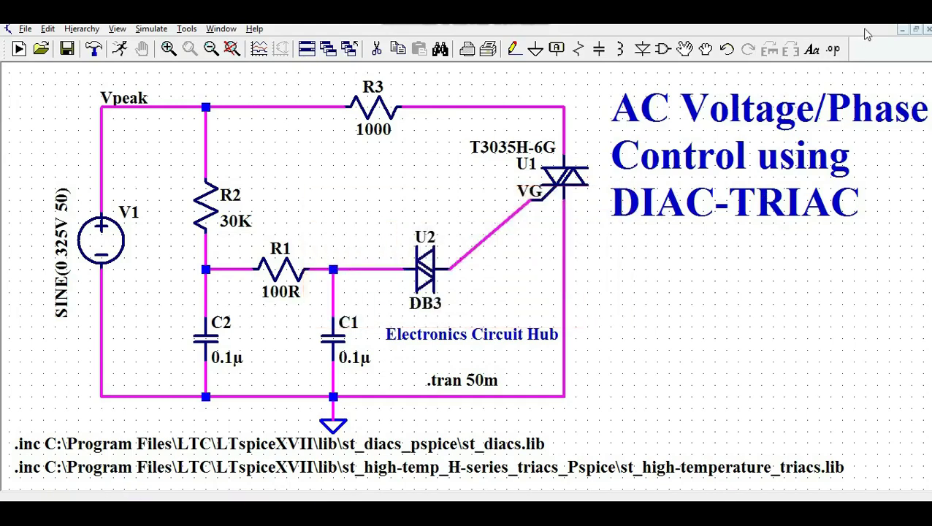
# Start a SPICE directive reading .inc C:\Program Files\LTC\LTspiceXVII\lib\st_diacs_pspice\ and copy the file name st_diacs from the file's properties
pyautogui.click(833, 49)
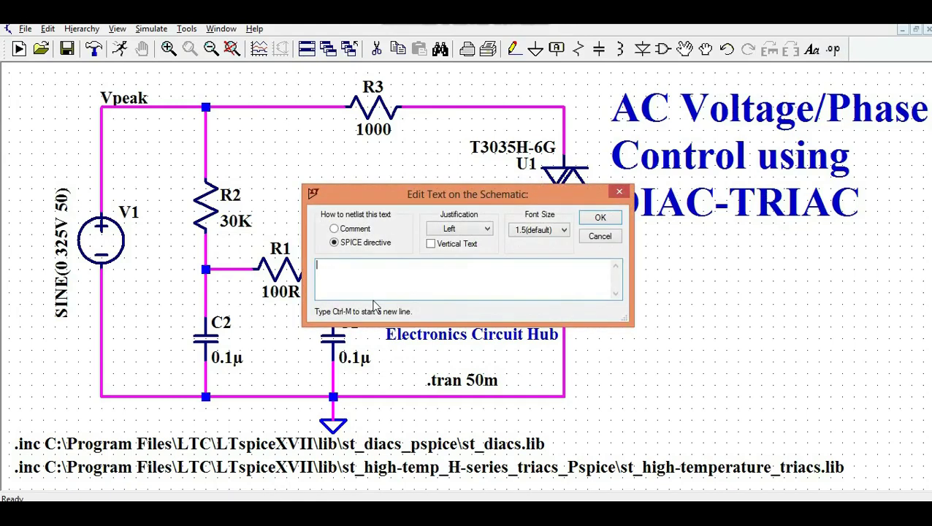
pyautogui.write('.inc C:\\Program Files\\LTC\\LTspiceXVII\\lib\\st_diacs_pspice\\')
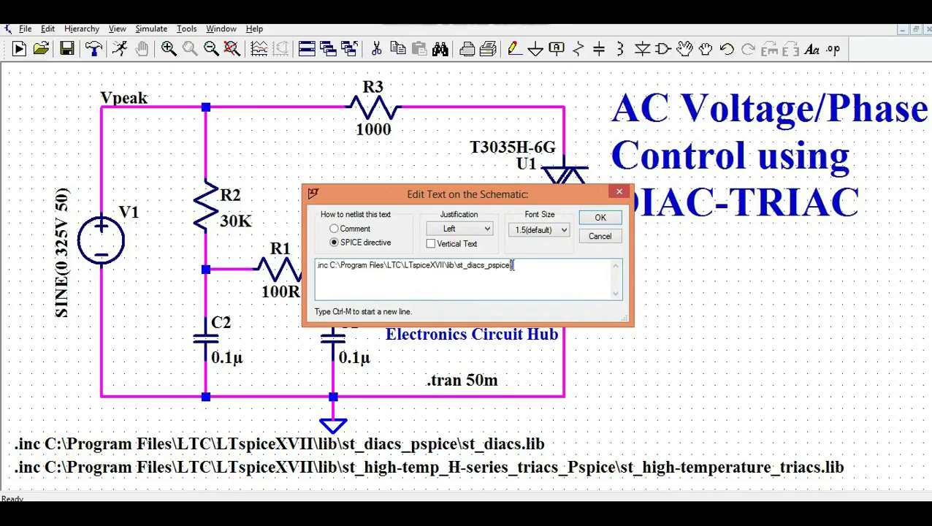
pyautogui.moveTo(219, 488)
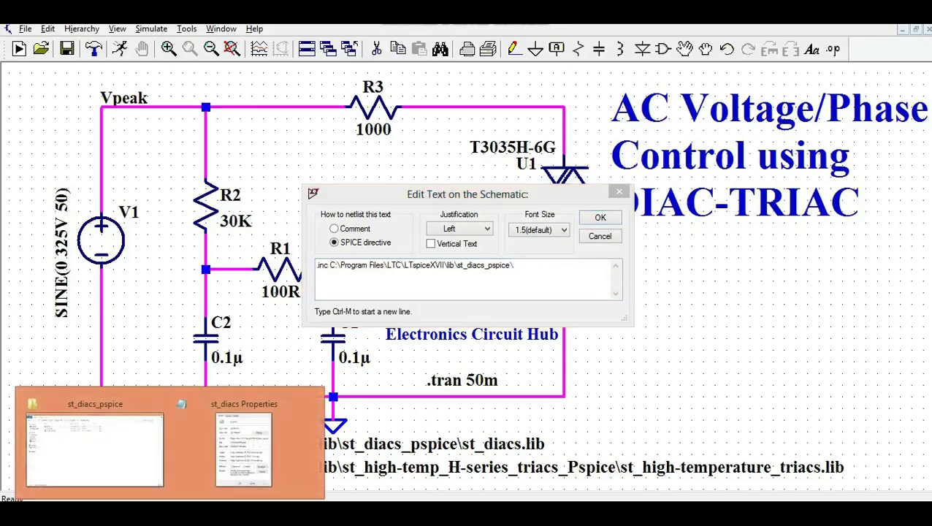
pyautogui.click(245, 453)
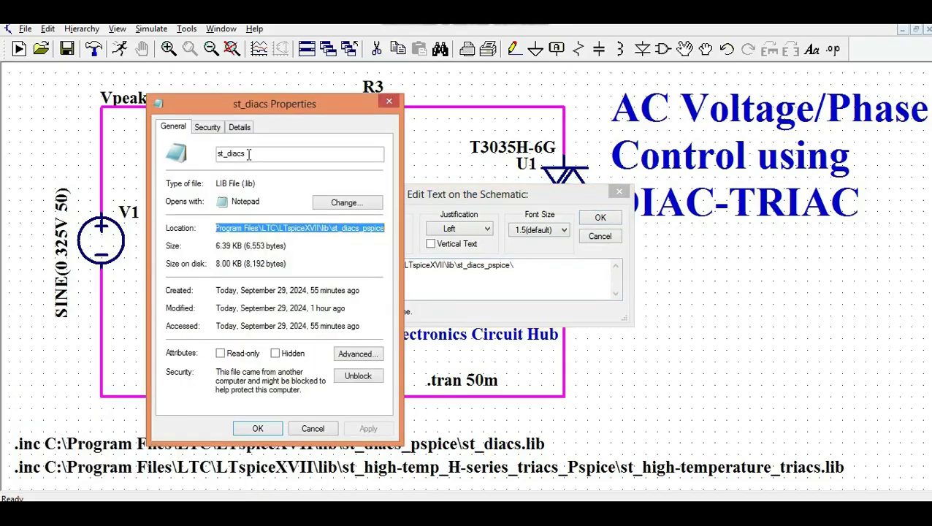
pyautogui.moveTo(248, 154); pyautogui.dragTo(216, 162)
pyautogui.rightClick(221, 157)
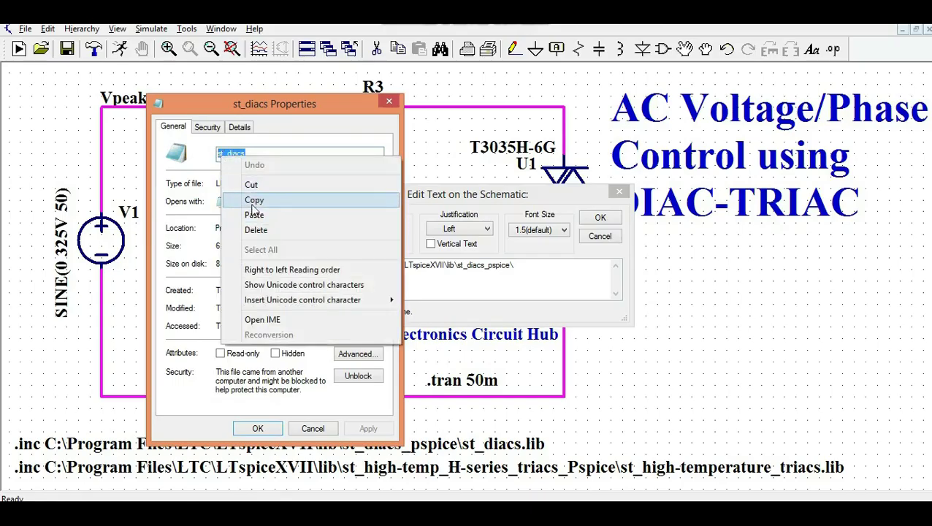
pyautogui.click(254, 201)
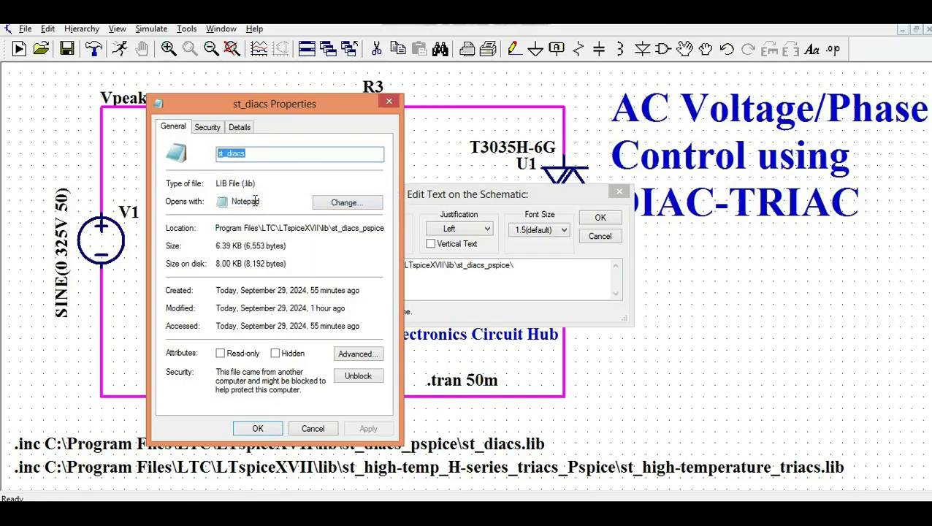
pyautogui.click(389, 100)
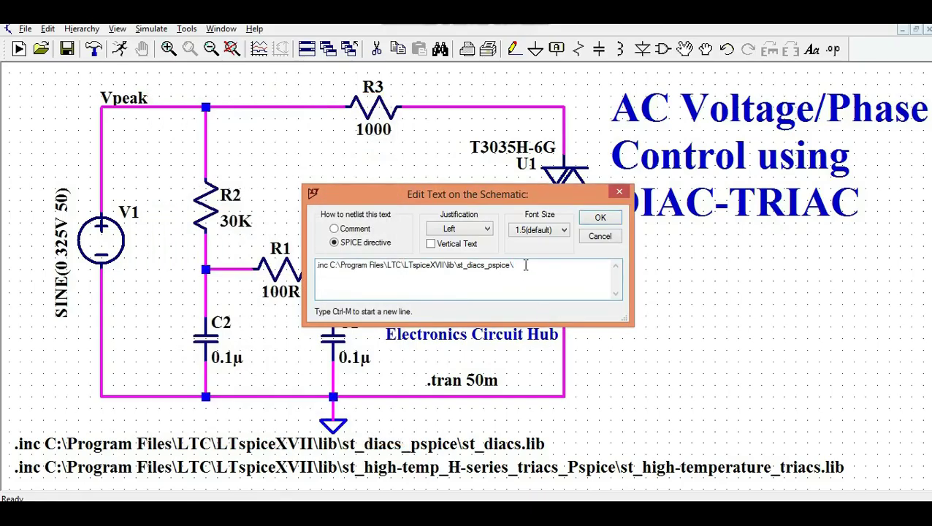
# Complete the directive's path with st_diacs.lib and place it below the circuit, beside the ground symbol
pyautogui.hotkey('ctrl', 'v')
pyautogui.click(600, 217)
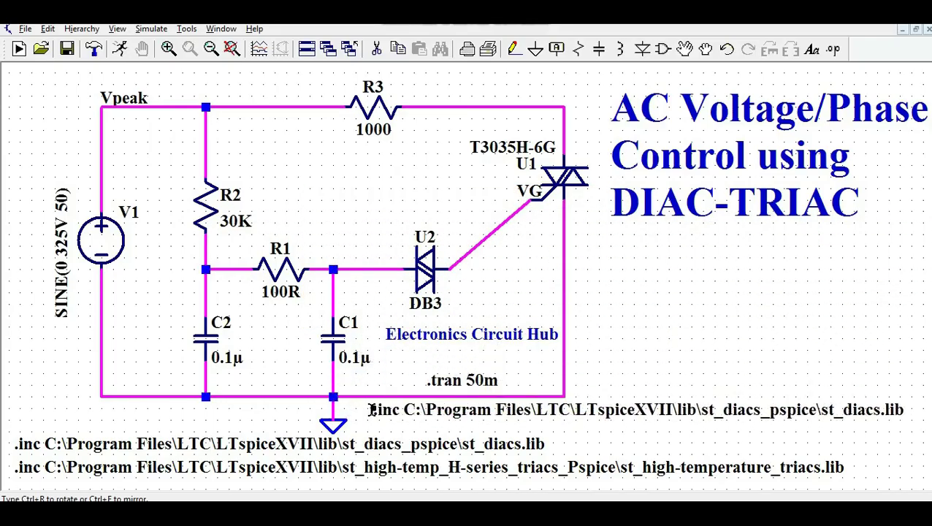
pyautogui.click(372, 414)
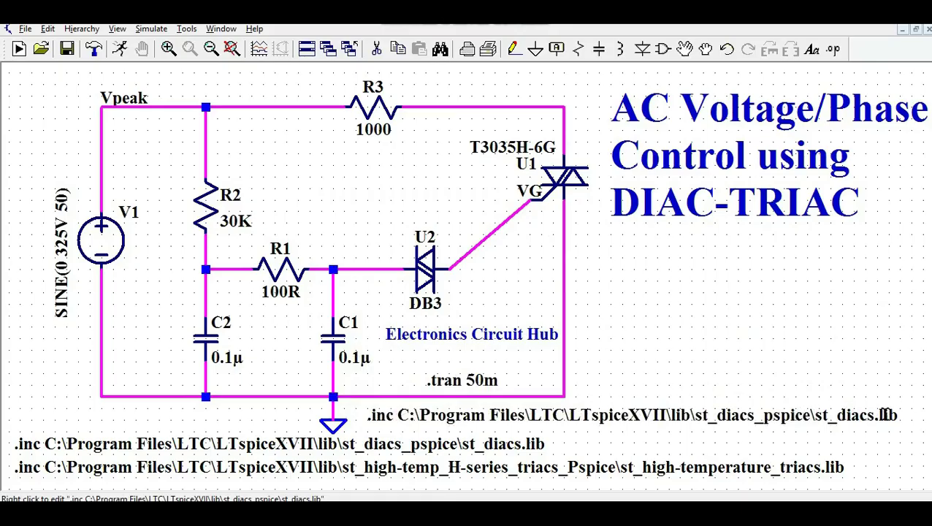
# Delete the duplicate st_diacs.lib include directive beside the ground symbol and leave the delete mode
pyautogui.click(377, 49)
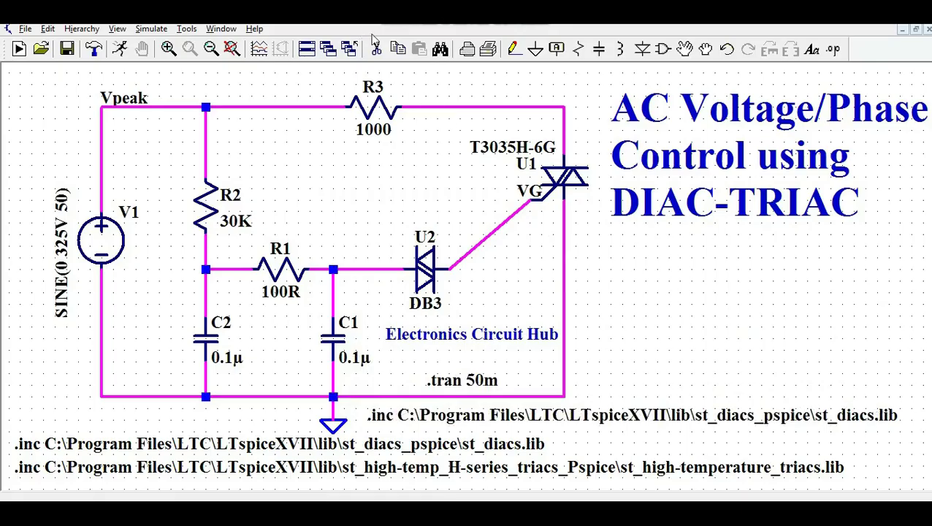
pyautogui.click(579, 415)
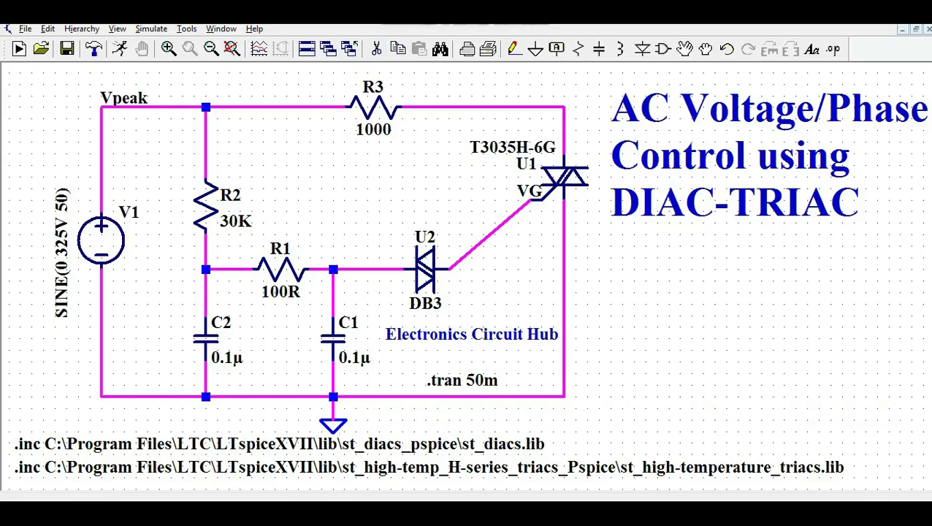
pyautogui.rightClick(658, 183)
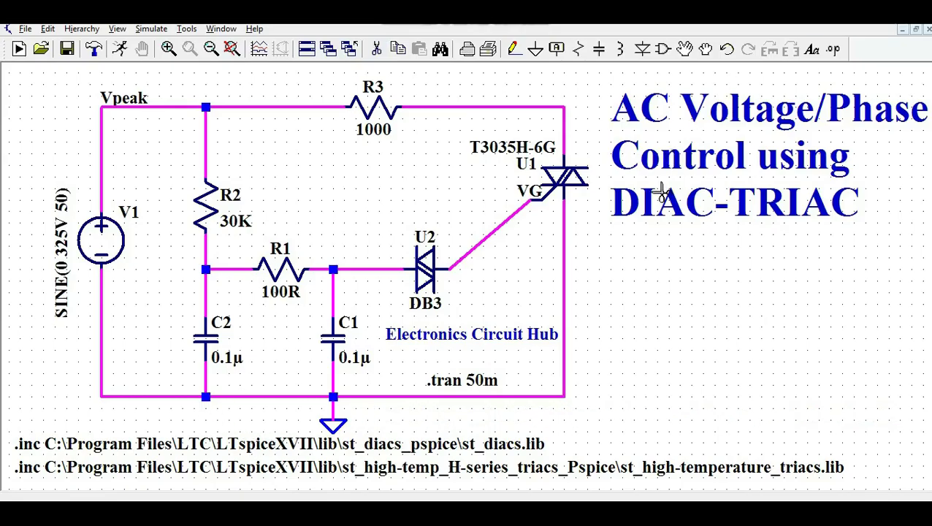